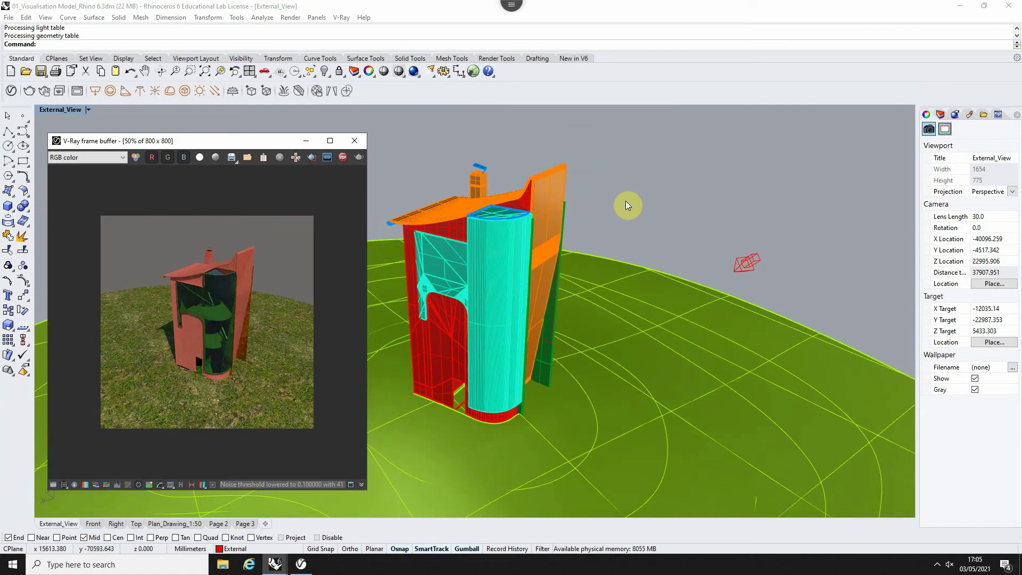
# Orbit the External_View camera around the house so the interactive render follows the new view
pyautogui.click(596, 230)
pyautogui.moveTo(596, 228); pyautogui.dragTo(618, 229, button='right')
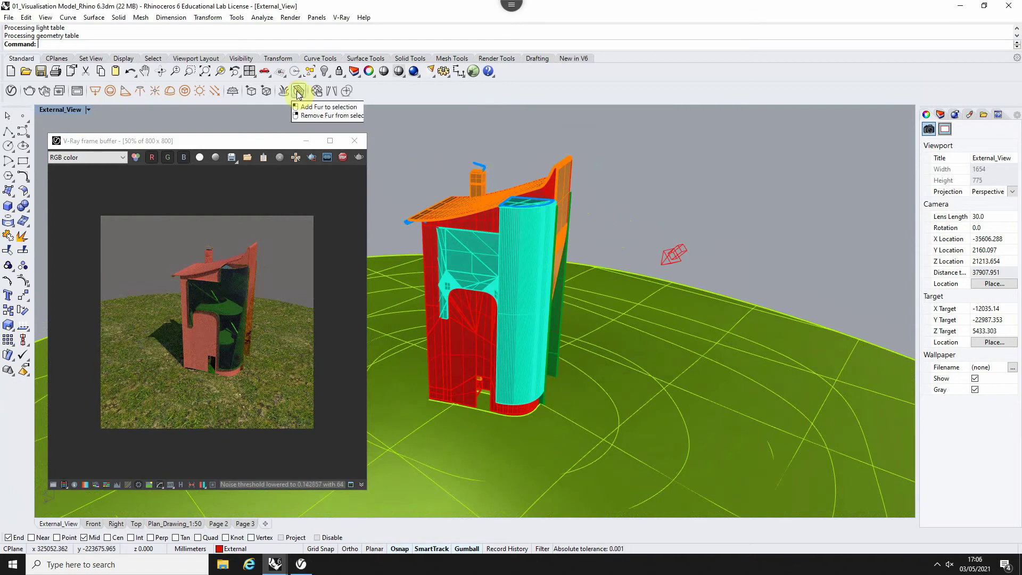
# Draw a rectangular V-Ray clipping plane beside the house from its centre and corner
pyautogui.click(299, 92)
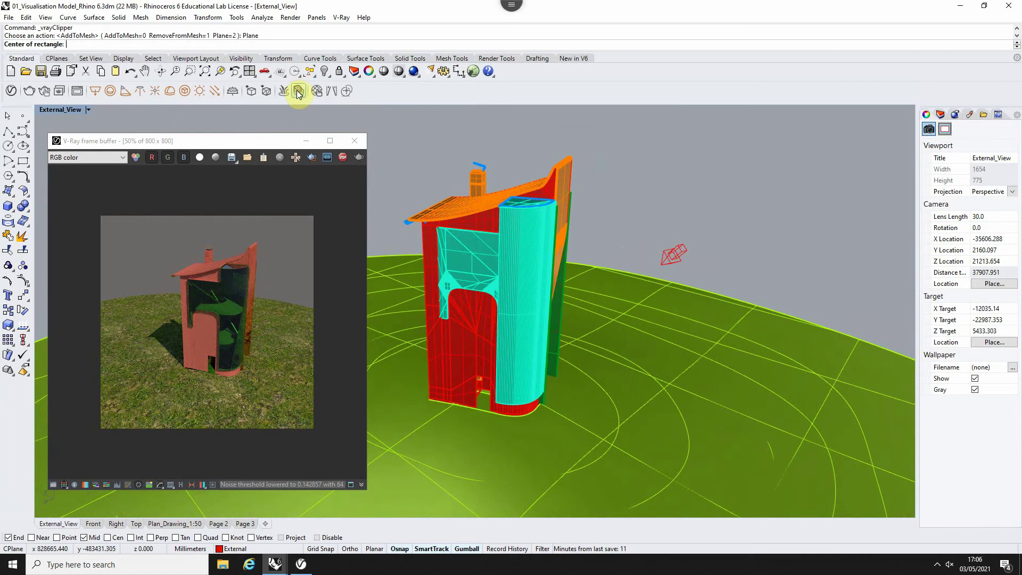
pyautogui.click(784, 239)
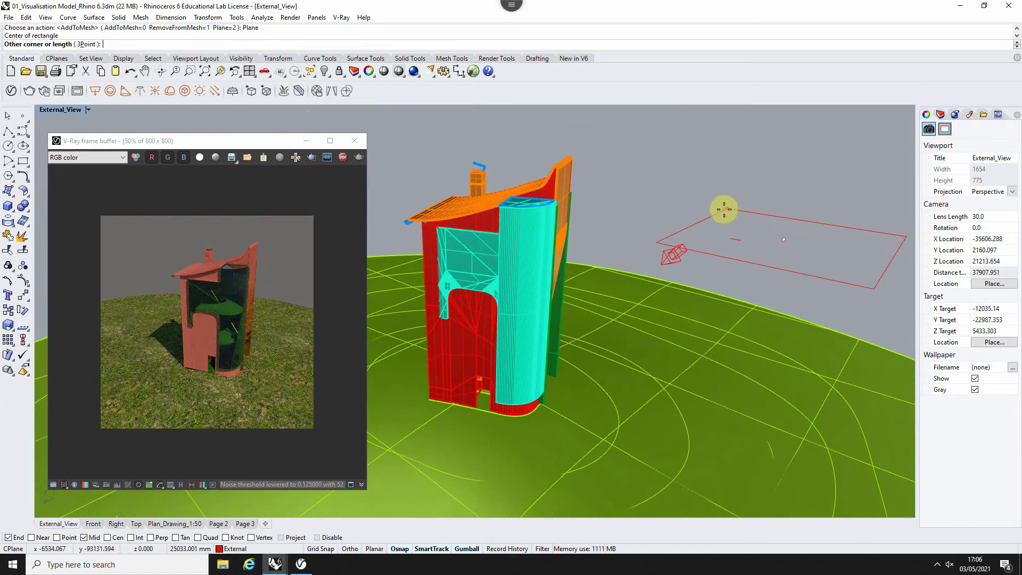
pyautogui.click(724, 208)
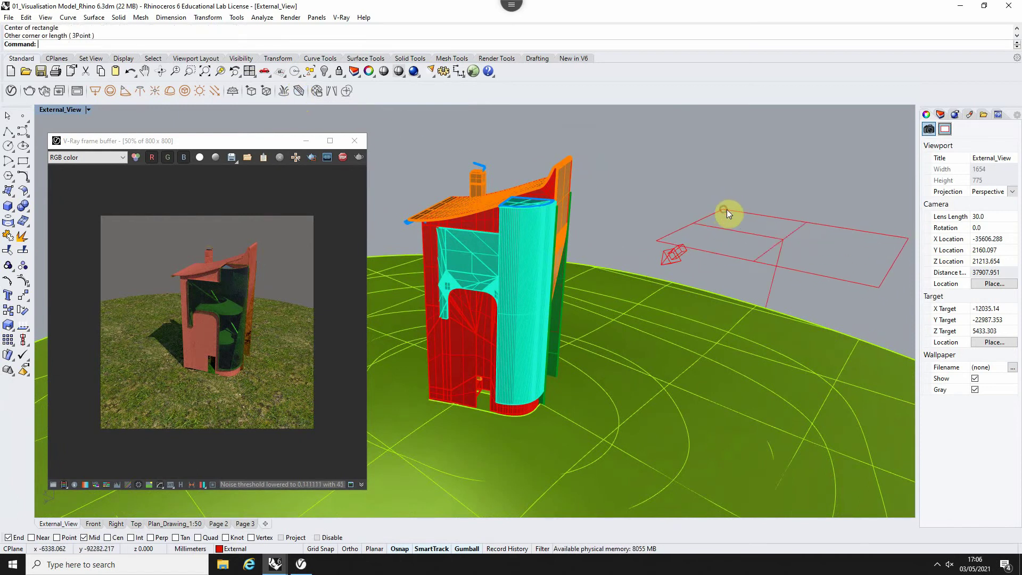
# Select the clipping plane, stop the interactive render, and raise the plane above the ground
pyautogui.click(771, 238)
pyautogui.click(356, 154)
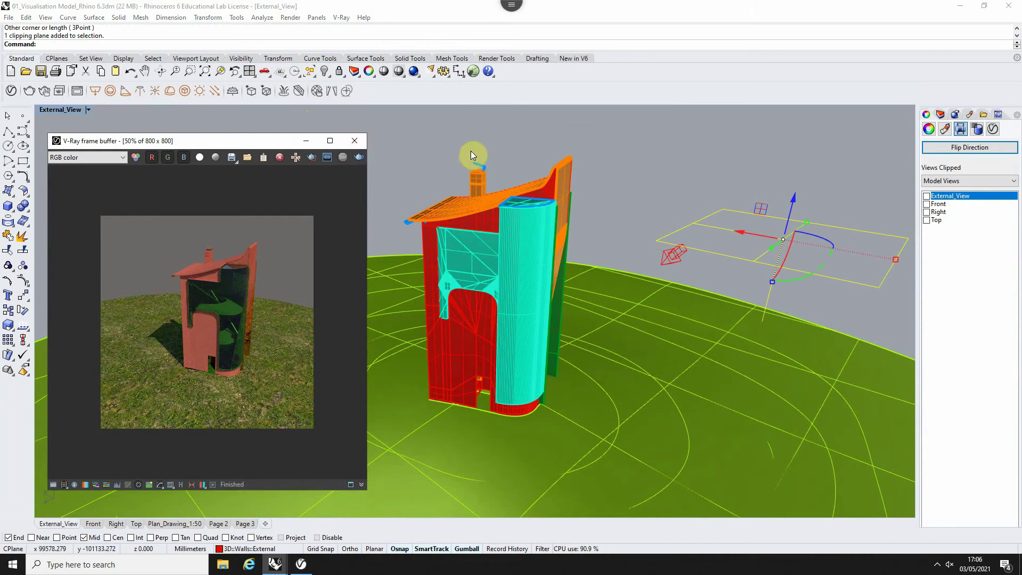
pyautogui.moveTo(788, 211); pyautogui.dragTo(789, 200)
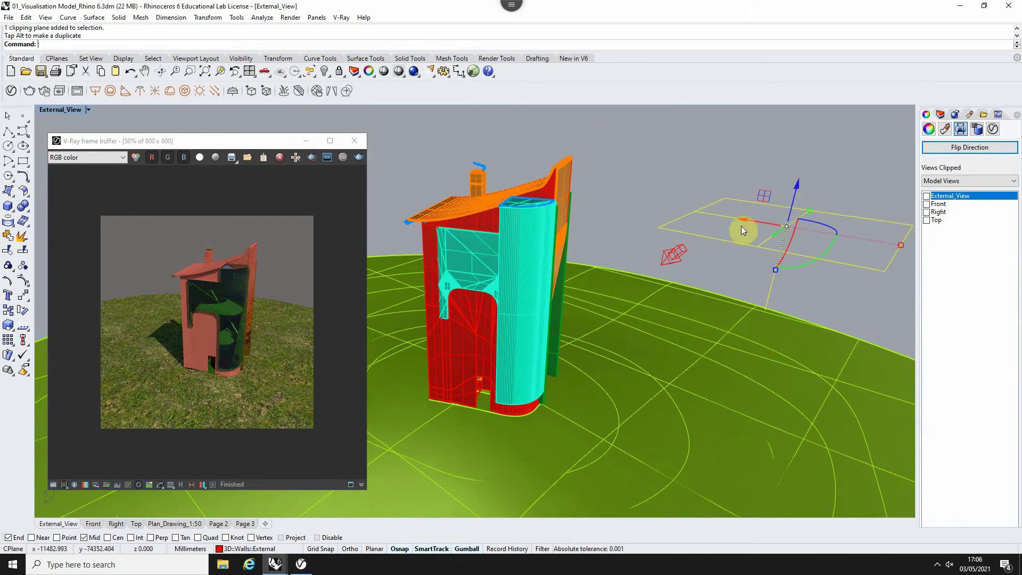
# Toggle the plane's clipping of External_View on and off to compare the viewport
pyautogui.click(927, 197)
pyautogui.click(927, 197)
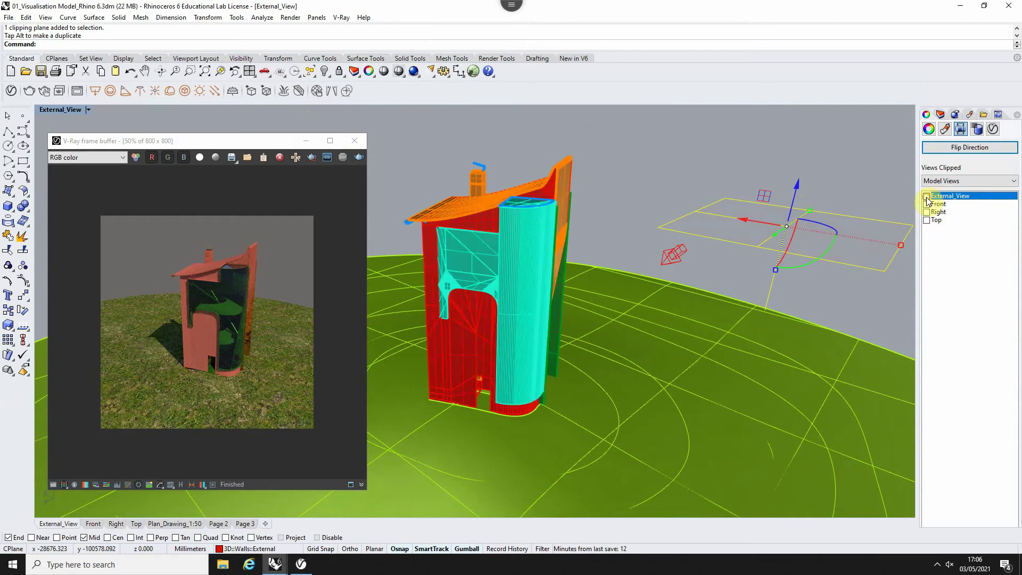
pyautogui.click(926, 197)
# Raise the clipping plane higher, unclip External_View, and start a new V-Ray render
pyautogui.moveTo(803, 200); pyautogui.dragTo(808, 135)
pyautogui.click(927, 196)
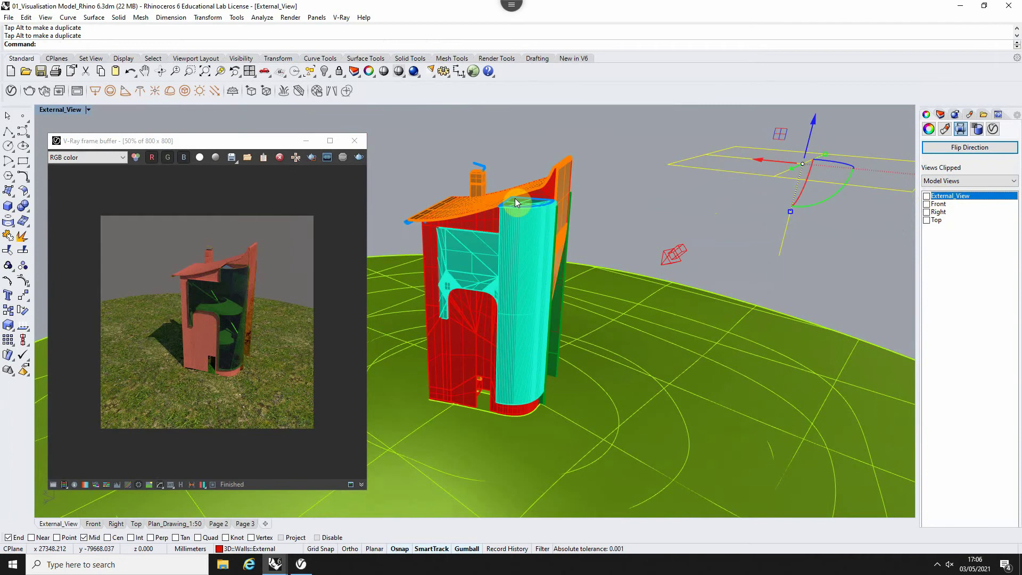
pyautogui.click(45, 90)
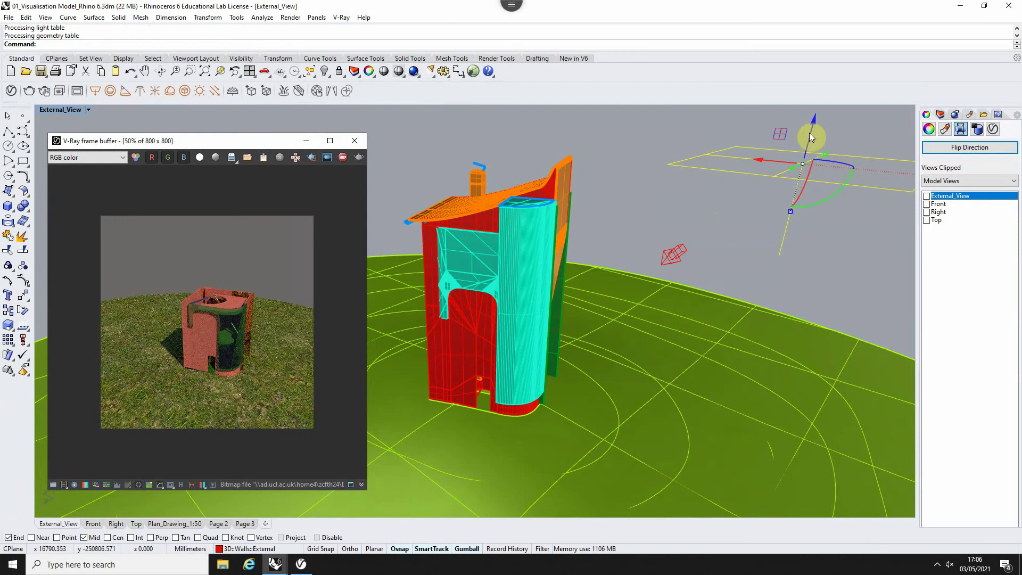
# Lower the clipping plane to the lower walls, then orbit and zoom to inspect the cut house
pyautogui.moveTo(809, 133); pyautogui.dragTo(800, 178)
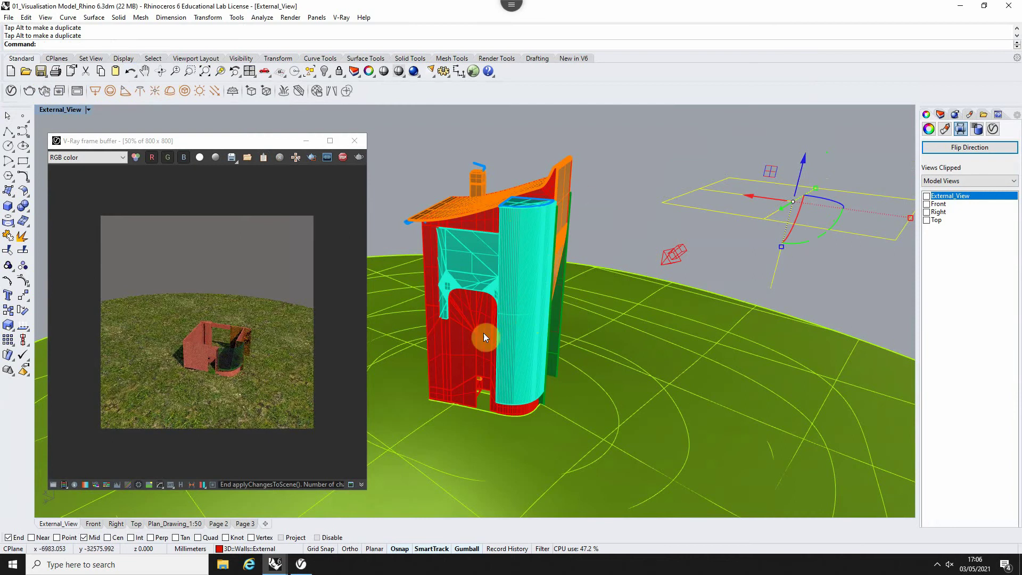
pyautogui.moveTo(483, 337); pyautogui.dragTo(483, 361, button='right')
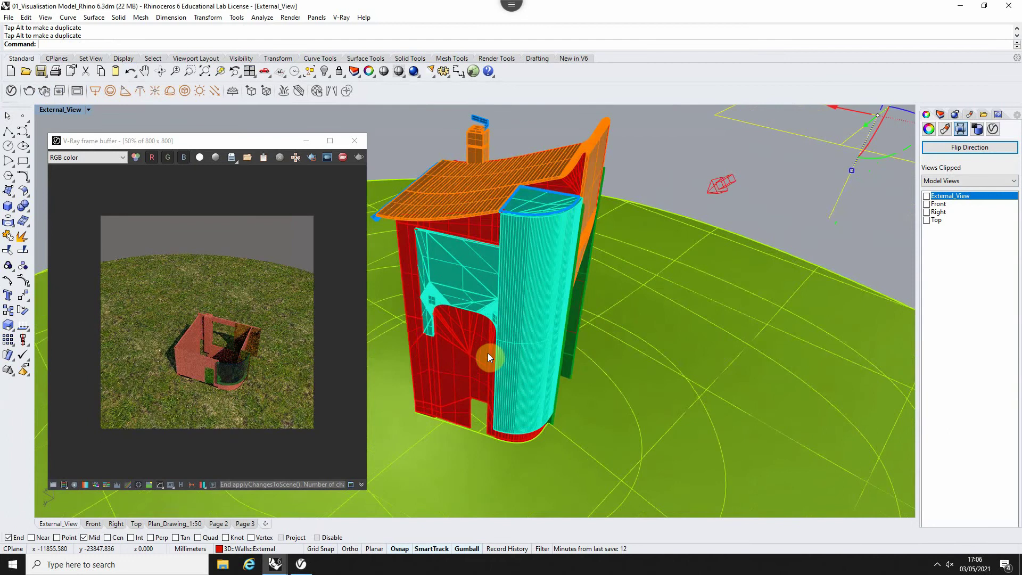
pyautogui.scroll(5, 466, 352)
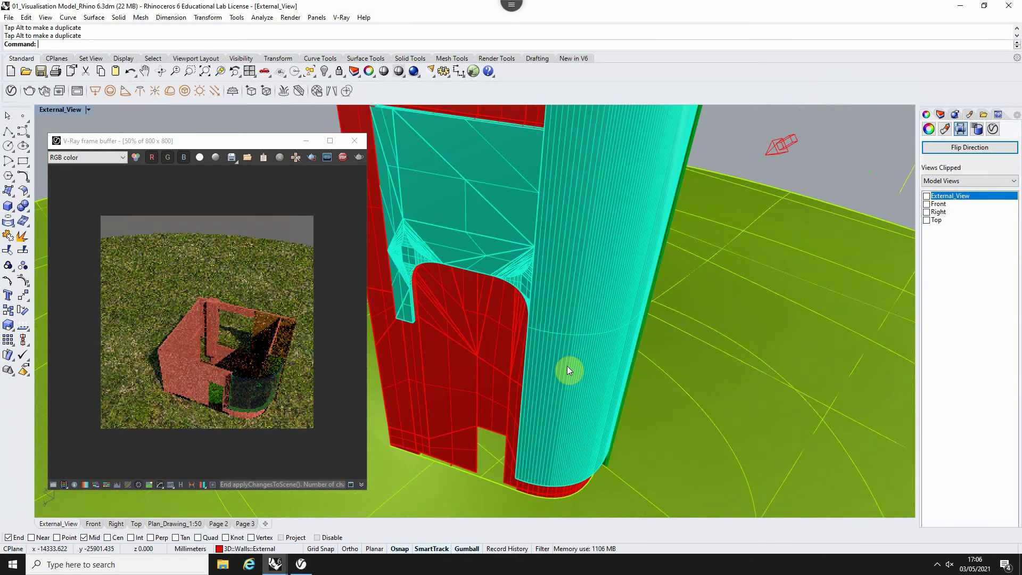
pyautogui.scroll(4, 567, 366)
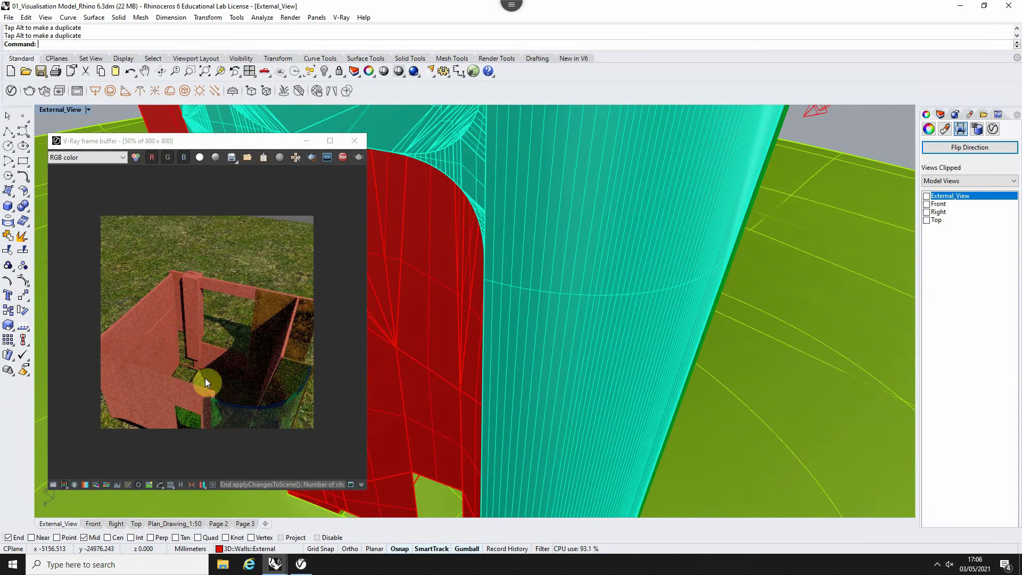
pyautogui.scroll(-8, 484, 283)
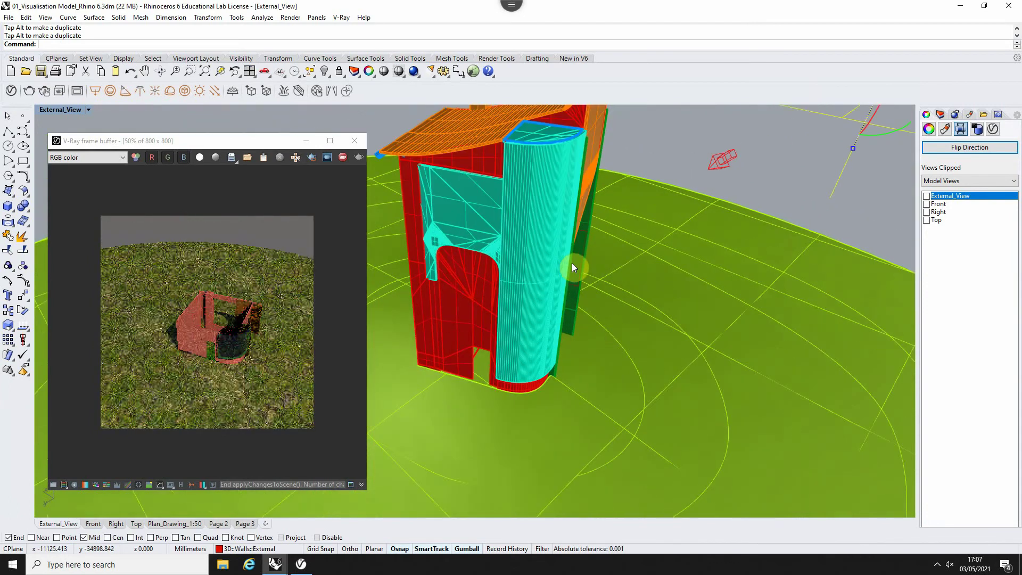
# Drop the clipping plane near the footprint, orbit closer, and stop the render
pyautogui.scroll(-6, 758, 151)
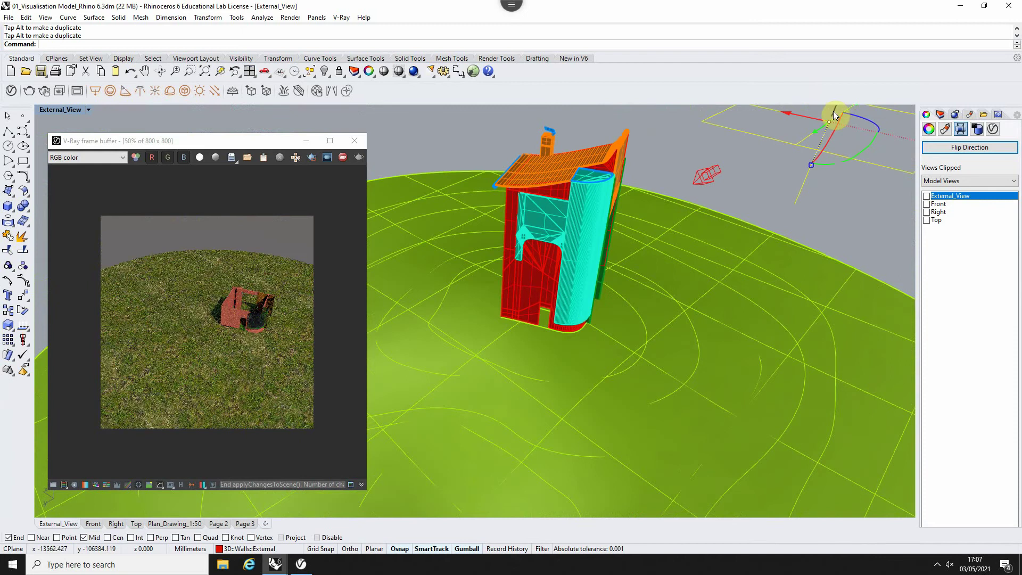
pyautogui.moveTo(834, 116)
pyautogui.mouseDown()
pyautogui.moveTo(832, 132)
pyautogui.moveTo(829, 123)
pyautogui.mouseUp()
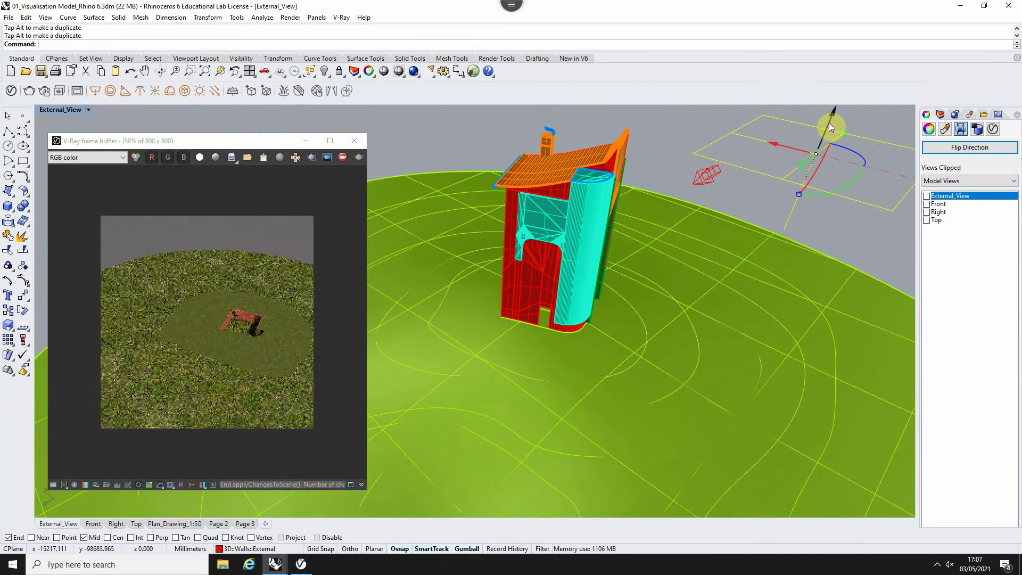
pyautogui.scroll(5, 602, 308)
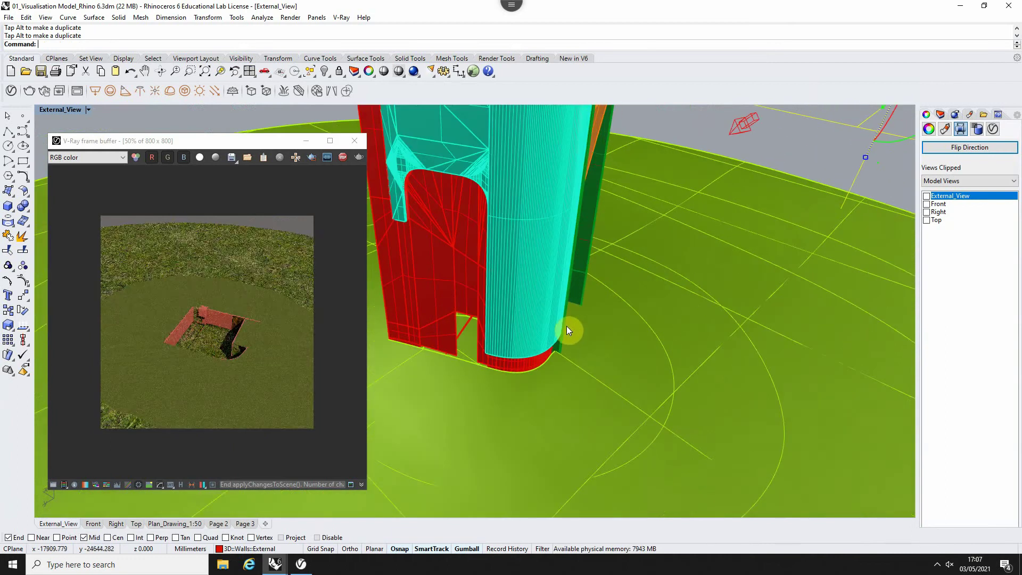
pyautogui.moveTo(555, 397); pyautogui.dragTo(566, 370, button='right')
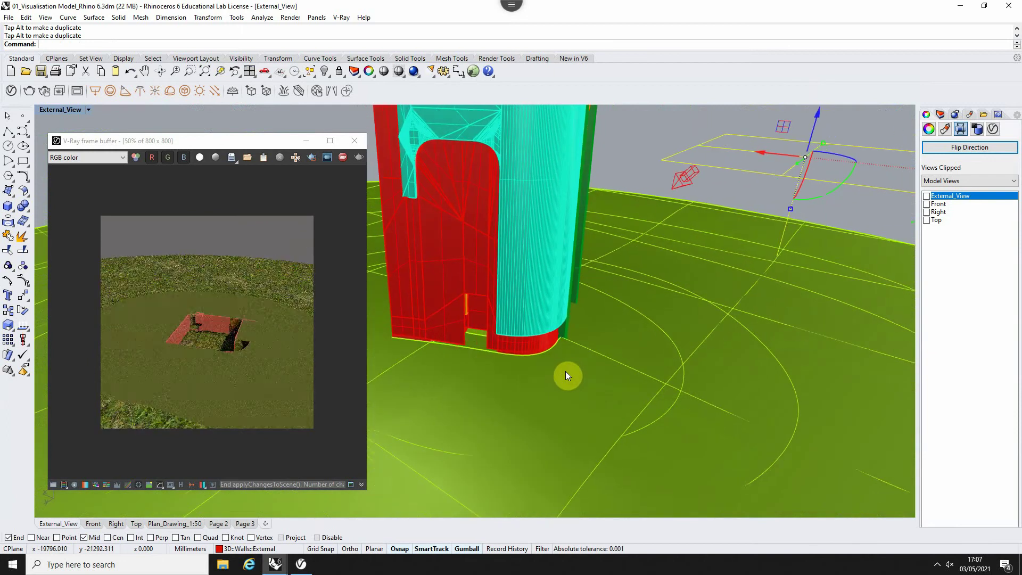
pyautogui.click(340, 160)
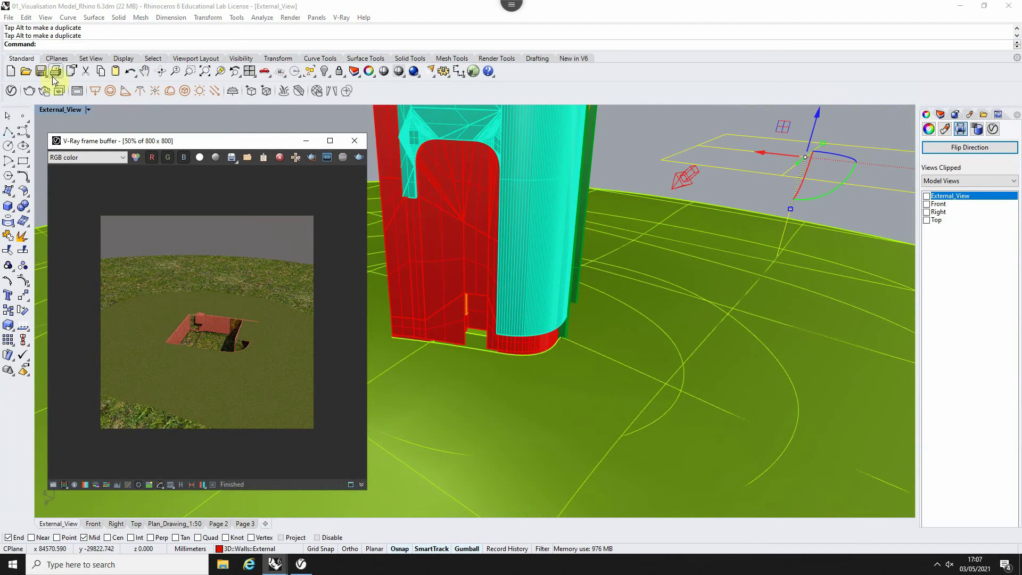
# Open the VRayClipper settings in the Asset Editor and switch off Use Object Material
pyautogui.click(10, 91)
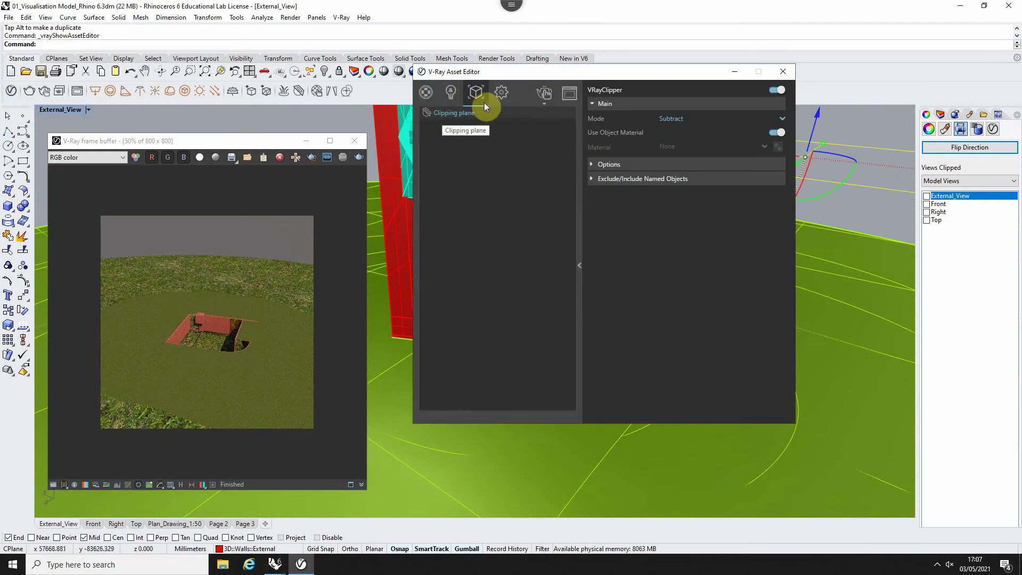
pyautogui.click(579, 126)
pyautogui.click(580, 154)
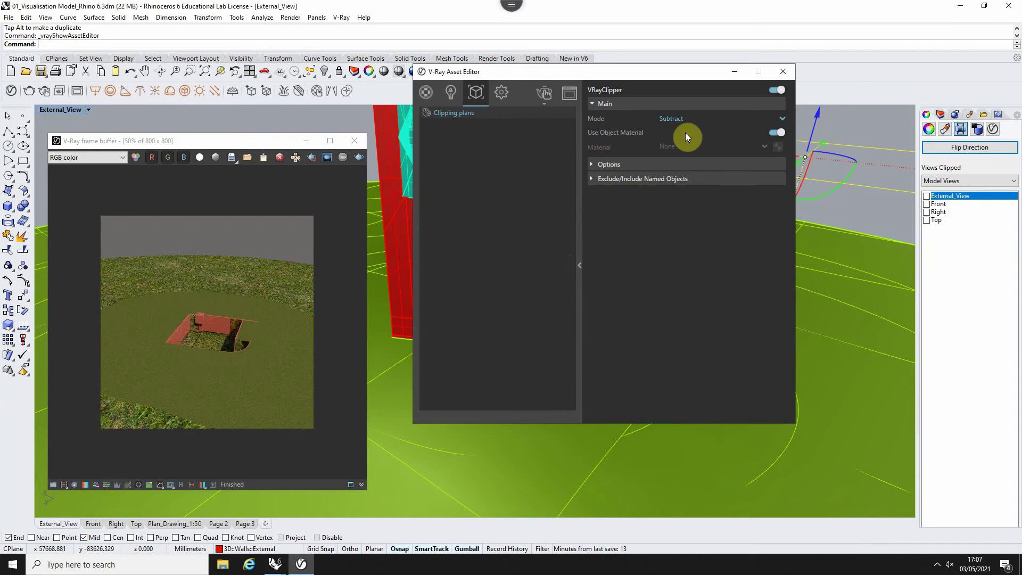
pyautogui.click(774, 132)
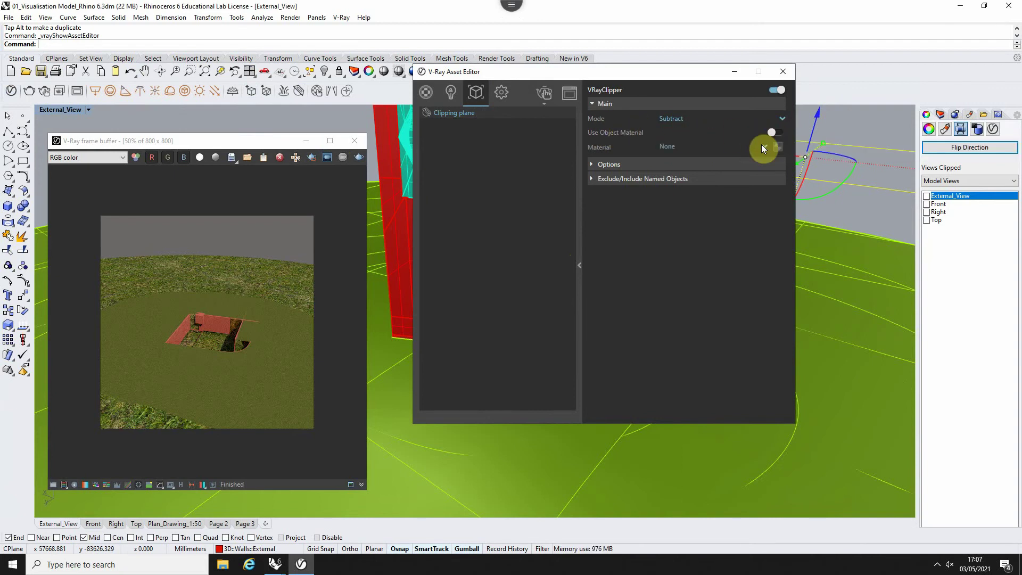
# Rename the Orange scene material to 'White'
pyautogui.click(426, 92)
pyautogui.click(432, 346)
pyautogui.click(436, 348)
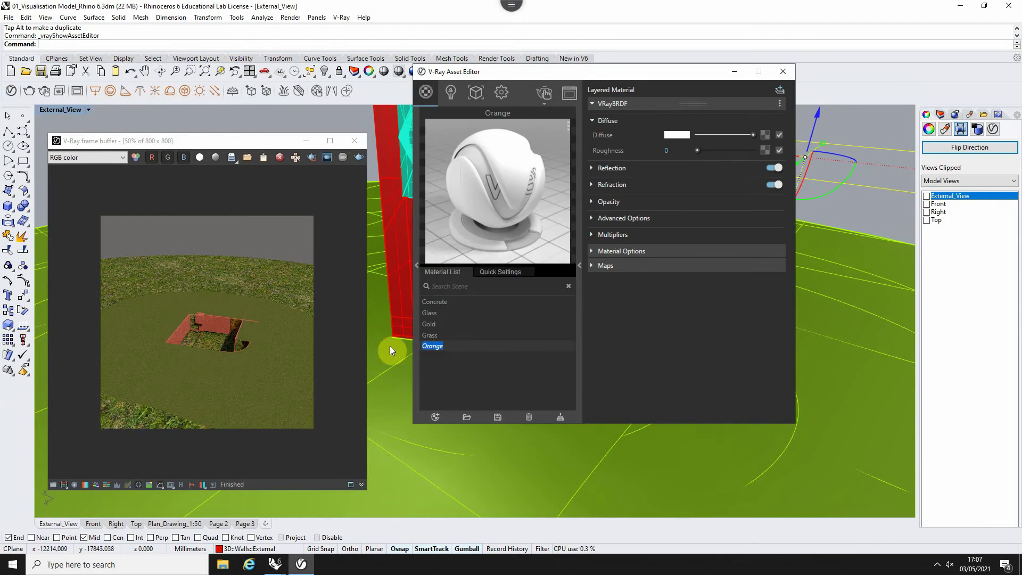
pyautogui.write('White')
pyautogui.click(439, 345)
# Assign the White material to the clipper's cut faces and render the clipped scene
pyautogui.click(478, 92)
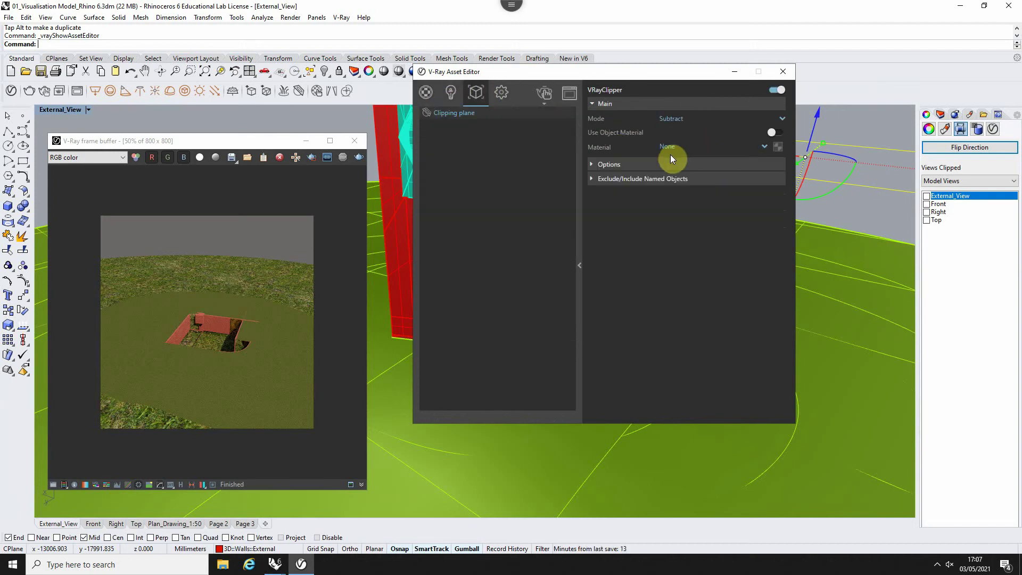
pyautogui.click(704, 148)
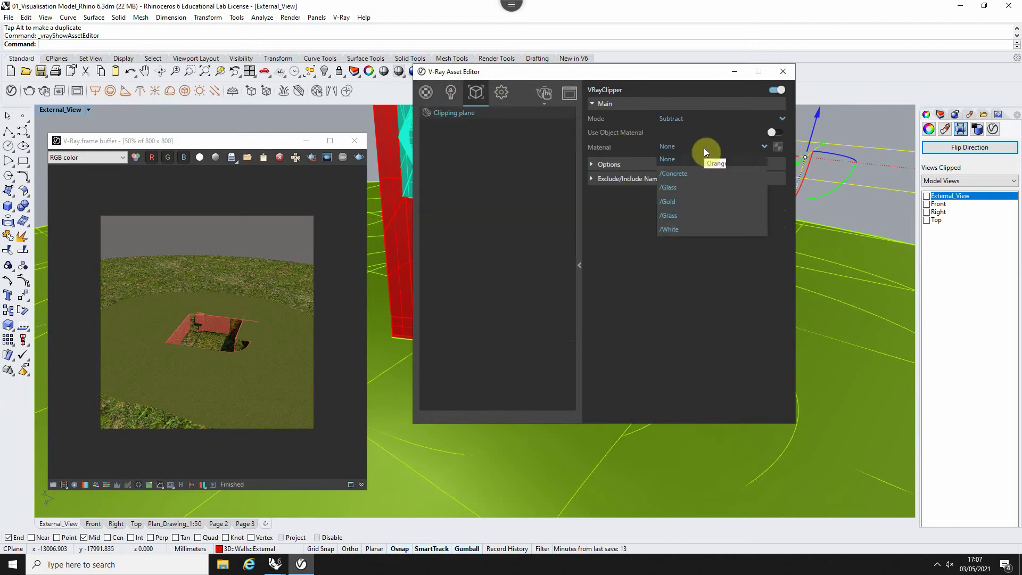
pyautogui.click(666, 227)
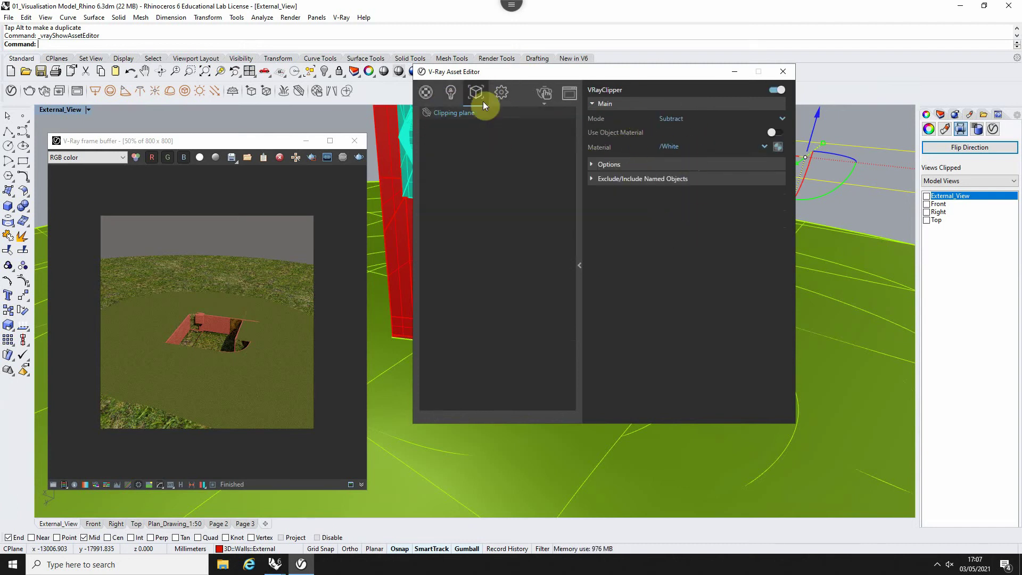
pyautogui.click(546, 94)
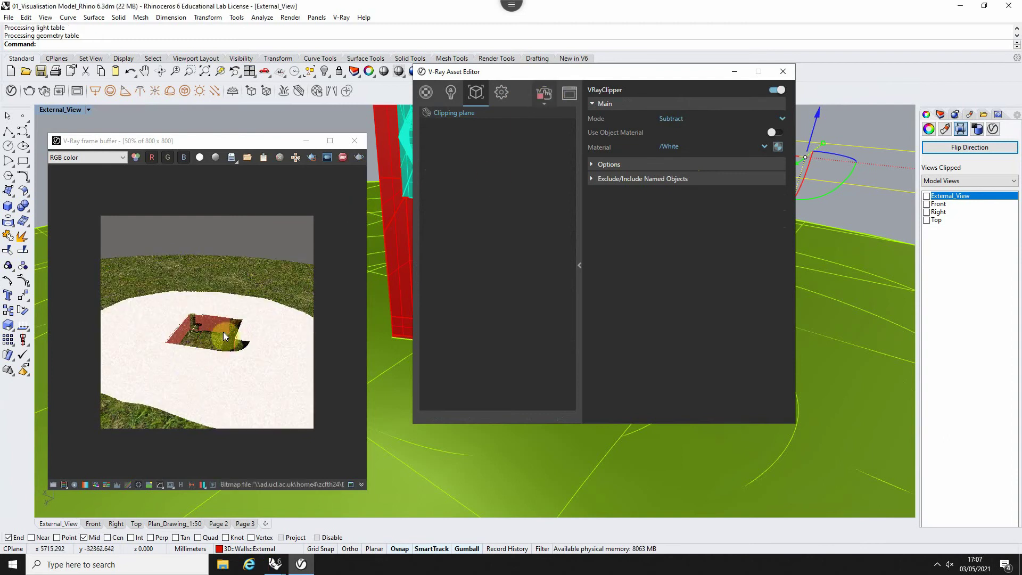
# Minimize the Asset Editor, lift the clipping plane slightly, and orbit to a higher view of the house
pyautogui.click(735, 71)
pyautogui.scroll(-4, 534, 366)
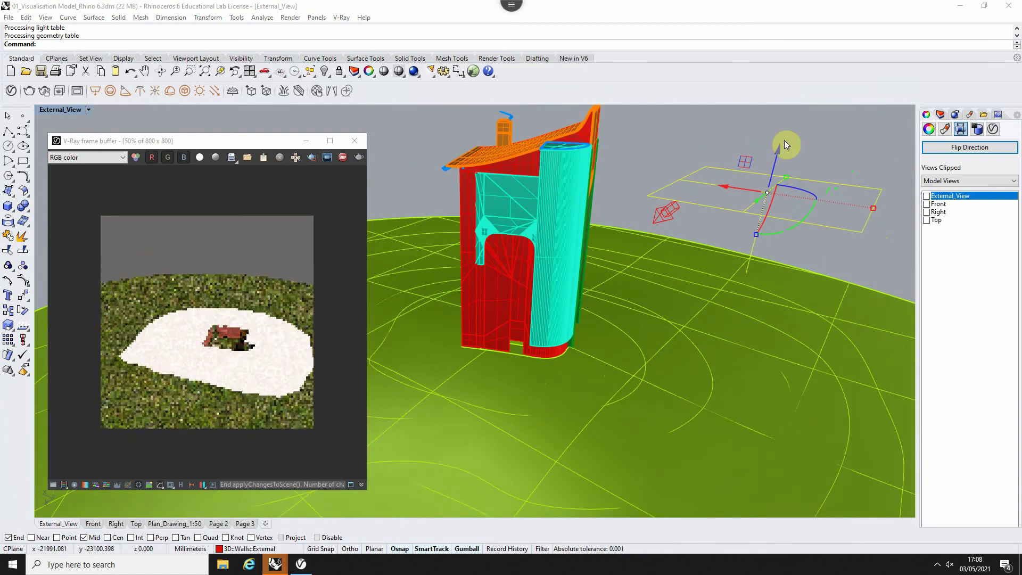
pyautogui.moveTo(776, 164); pyautogui.dragTo(779, 133)
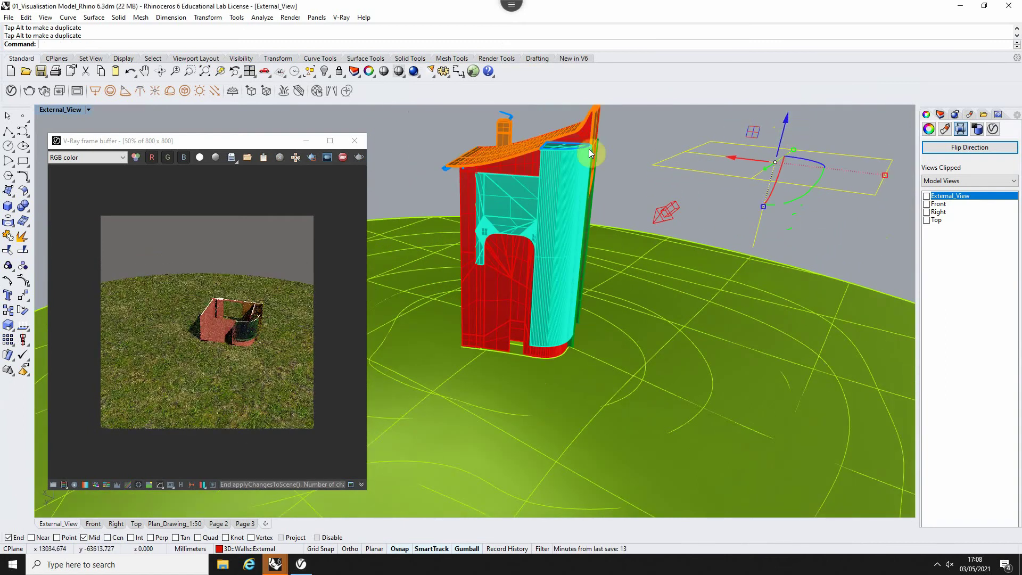
pyautogui.moveTo(612, 175); pyautogui.dragTo(510, 267, button='right')
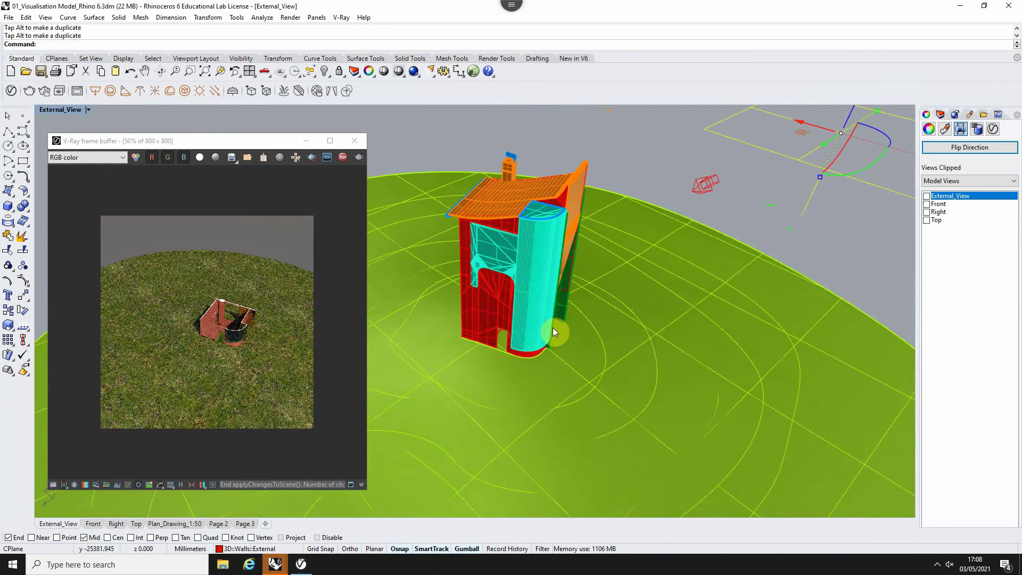
pyautogui.moveTo(570, 318); pyautogui.dragTo(748, 201, button='right')
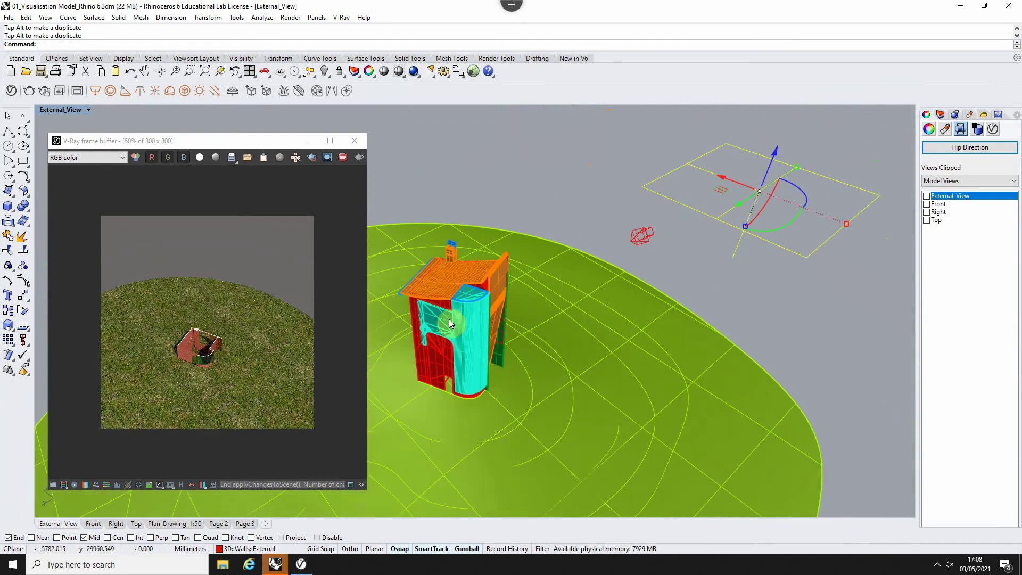
pyautogui.scroll(3, 451, 325)
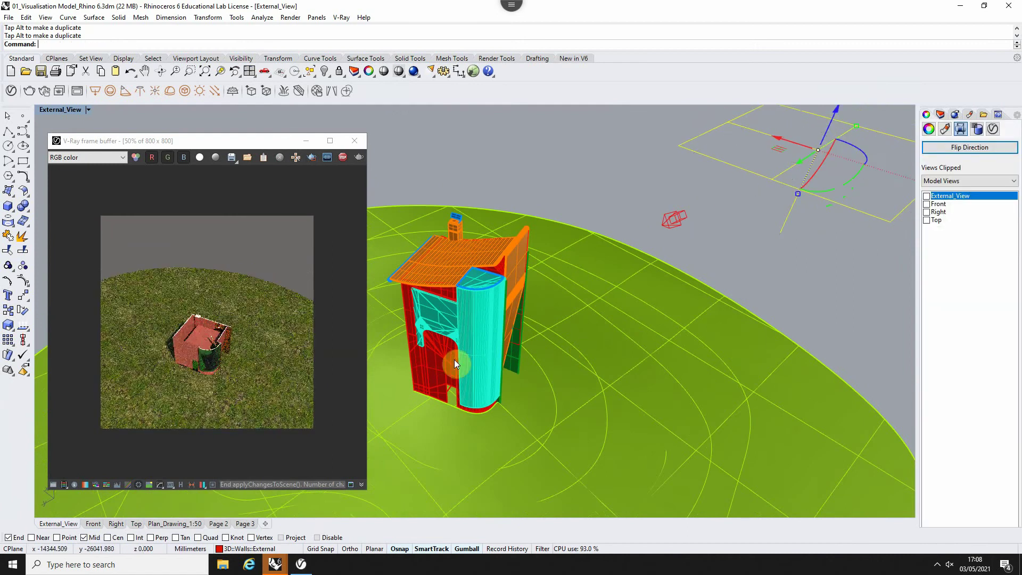
pyautogui.scroll(-1, 455, 359)
pyautogui.scroll(-1, 454, 359)
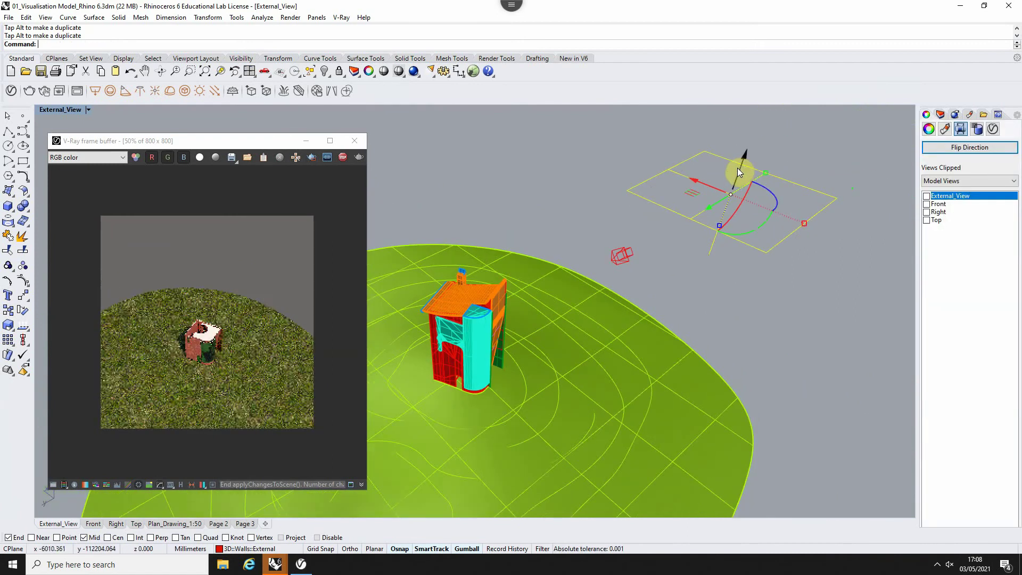
# Raise the clipping plane through the walls and orbit to look down on the house
pyautogui.moveTo(739, 167); pyautogui.dragTo(742, 153)
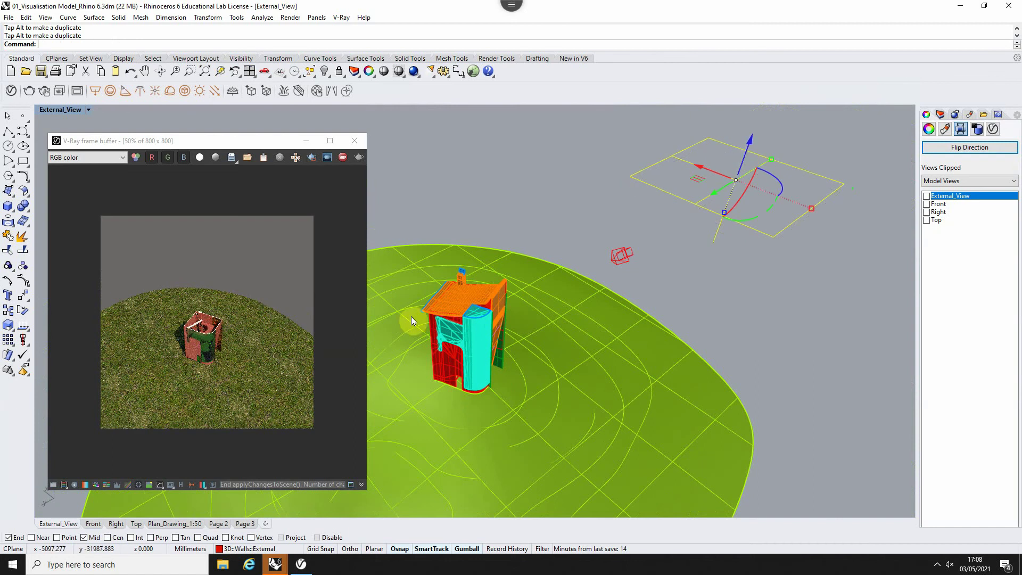
pyautogui.scroll(-2, 478, 340)
pyautogui.scroll(3, 464, 338)
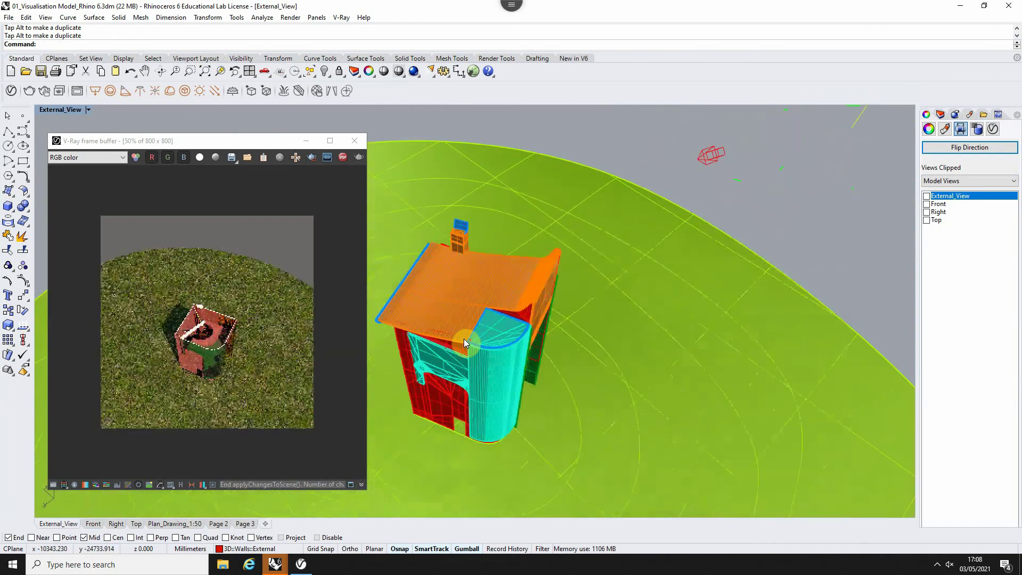
pyautogui.scroll(3, 464, 339)
pyautogui.moveTo(467, 340); pyautogui.dragTo(497, 358, button='right')
# Zoom in on the cut house and let the interactive render refine until clean
pyautogui.scroll(2, 500, 375)
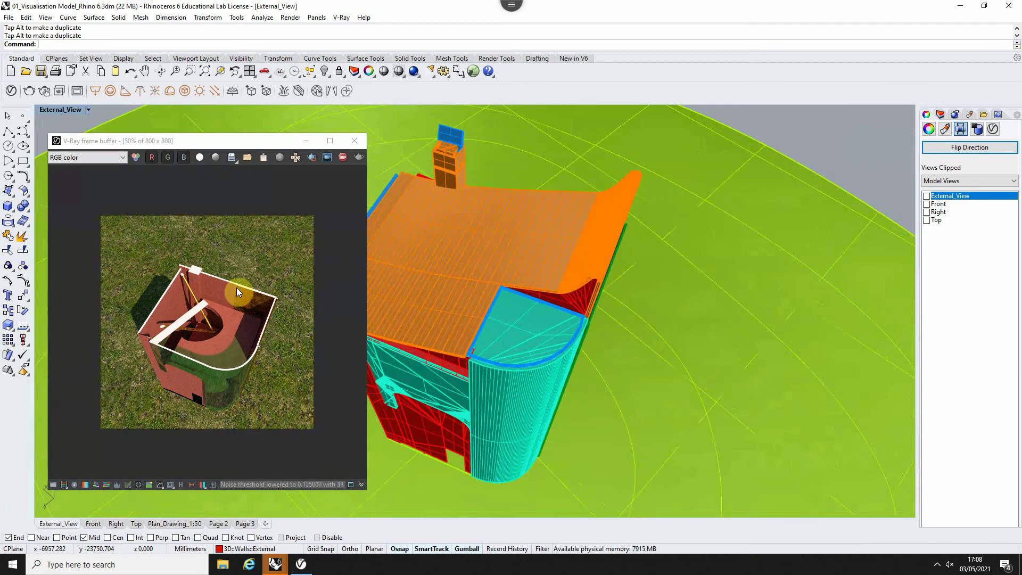
# Stop the clean render, expand the clipper's light options, and restart interactive rendering on a wider view
pyautogui.click(346, 157)
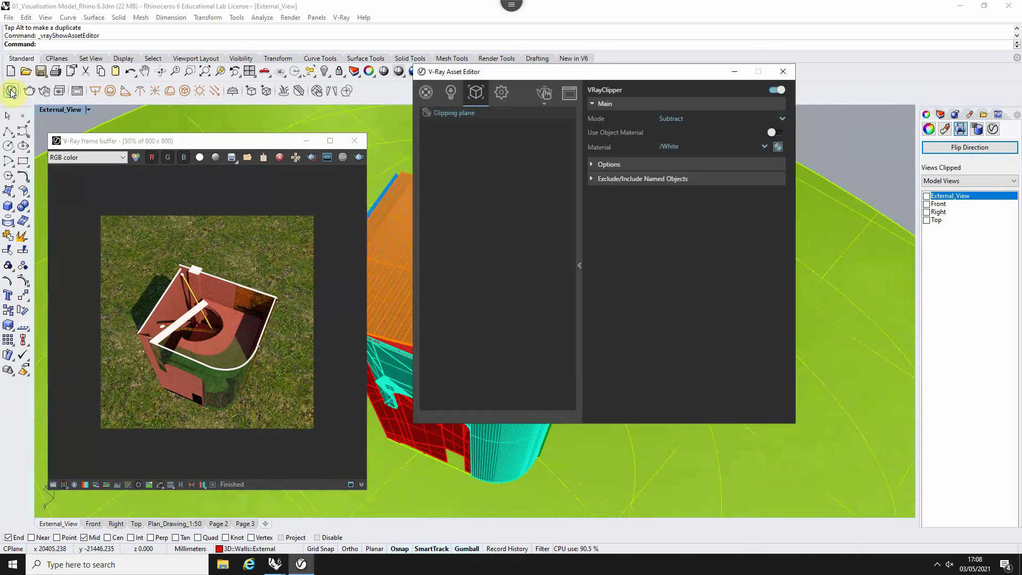
pyautogui.click(623, 165)
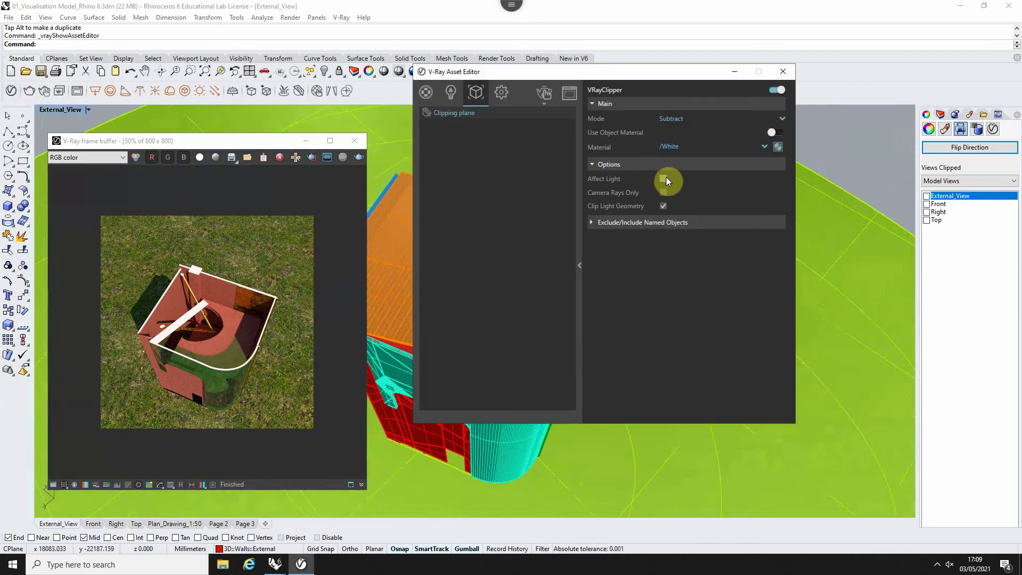
pyautogui.click(549, 93)
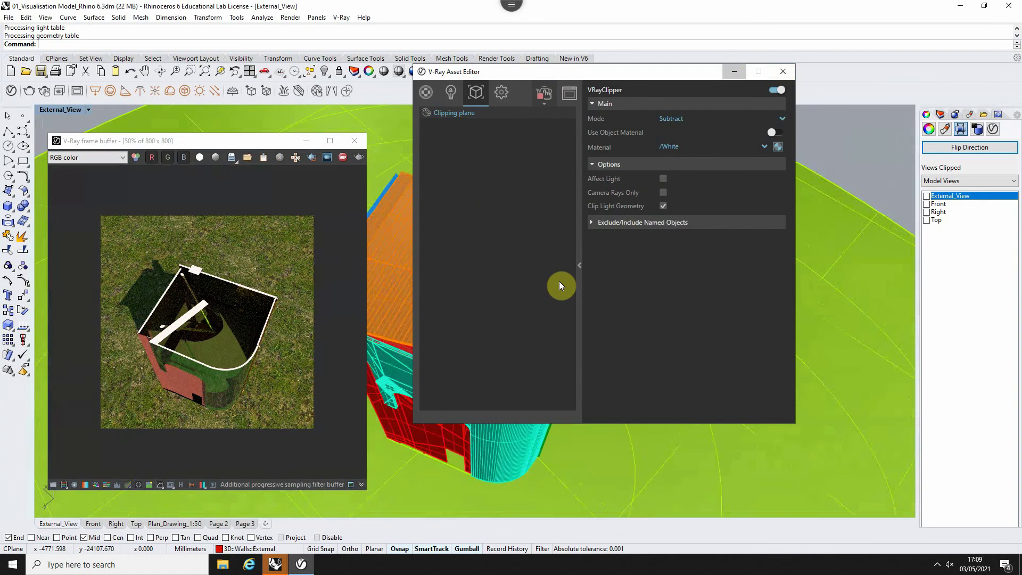
pyautogui.click(735, 71)
pyautogui.scroll(-5, 470, 352)
pyautogui.scroll(3, 535, 235)
pyautogui.scroll(3, 508, 291)
# Nudge the clipping plane's height slightly with its gumball arrow
pyautogui.scroll(-5, 554, 304)
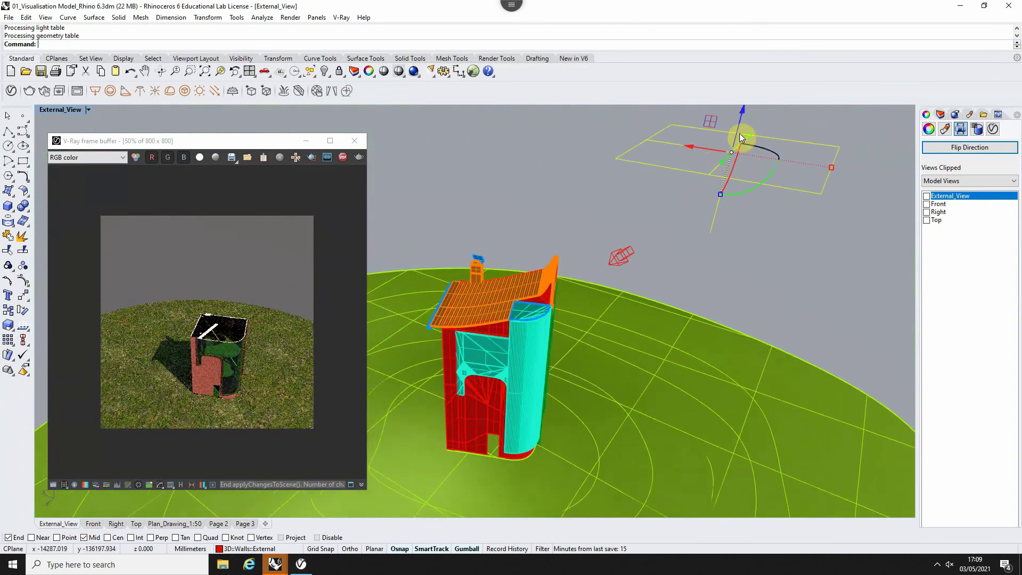
pyautogui.moveTo(736, 132); pyautogui.dragTo(742, 114)
pyautogui.scroll(-3, 584, 392)
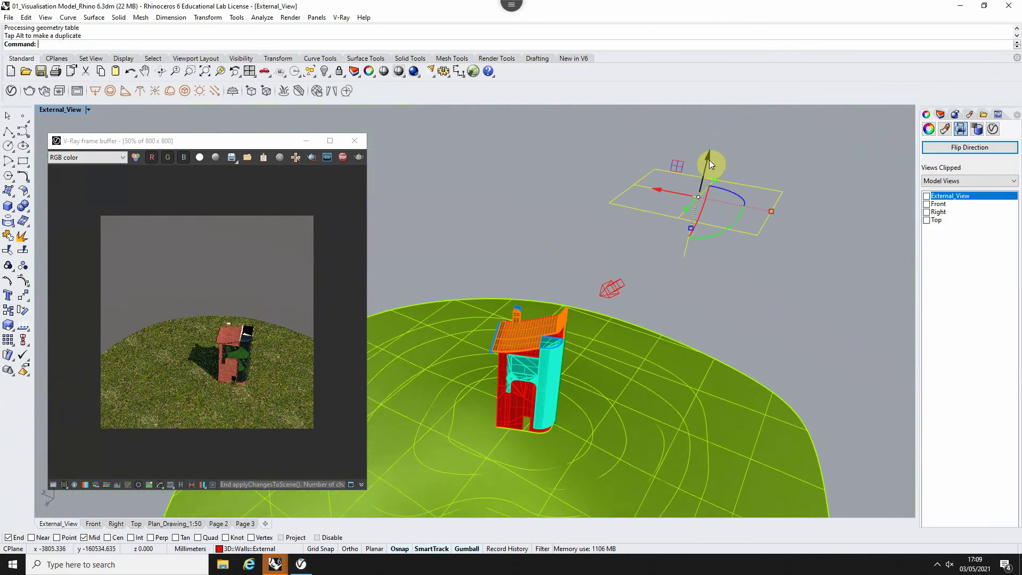
pyautogui.moveTo(708, 166); pyautogui.dragTo(697, 222)
# Pan and orbit the viewport to inspect the cut house, roof, left wall and shadow
pyautogui.scroll(2, 696, 189)
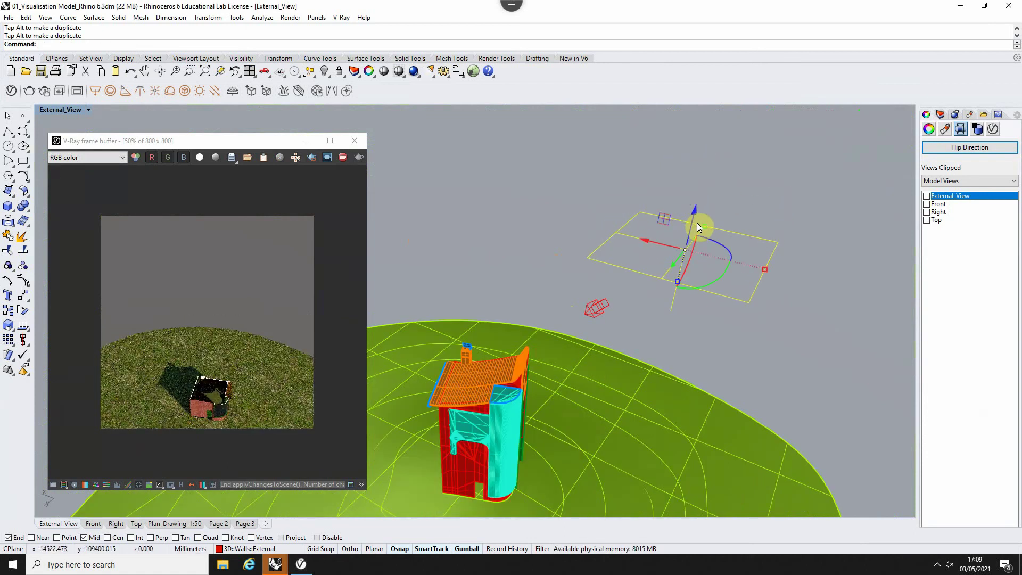
pyautogui.scroll(5, 488, 432)
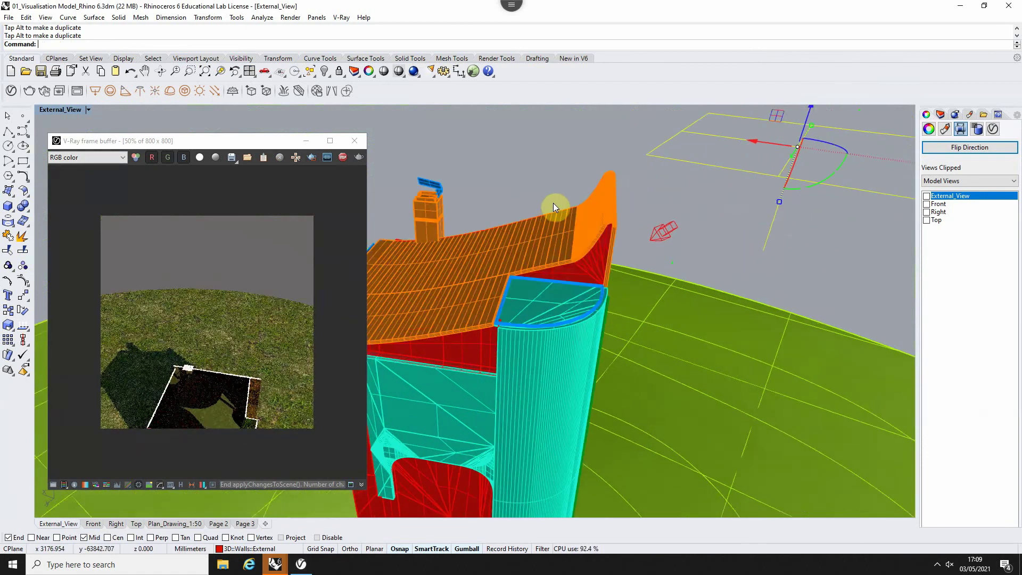
pyautogui.scroll(-3, 554, 205)
pyautogui.scroll(4, 512, 348)
pyautogui.scroll(2, 588, 312)
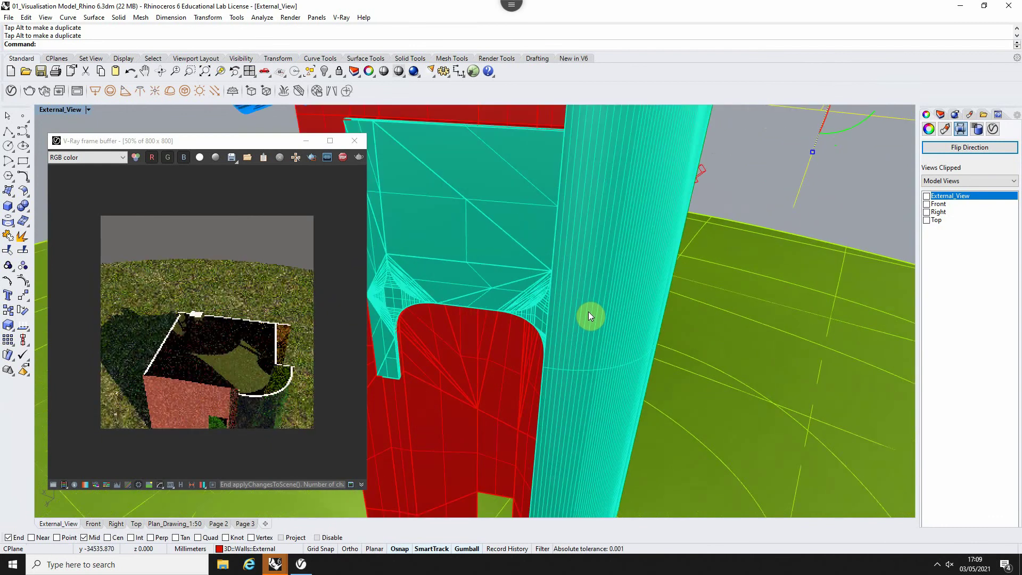
pyautogui.moveTo(554, 321)
pyautogui.keyDown('shift'); pyautogui.mouseDown(button='right')
pyautogui.moveTo(554, 285)
pyautogui.moveTo(548, 310)
pyautogui.moveTo(560, 313)
pyautogui.mouseUp(button='right'); pyautogui.keyUp('shift')
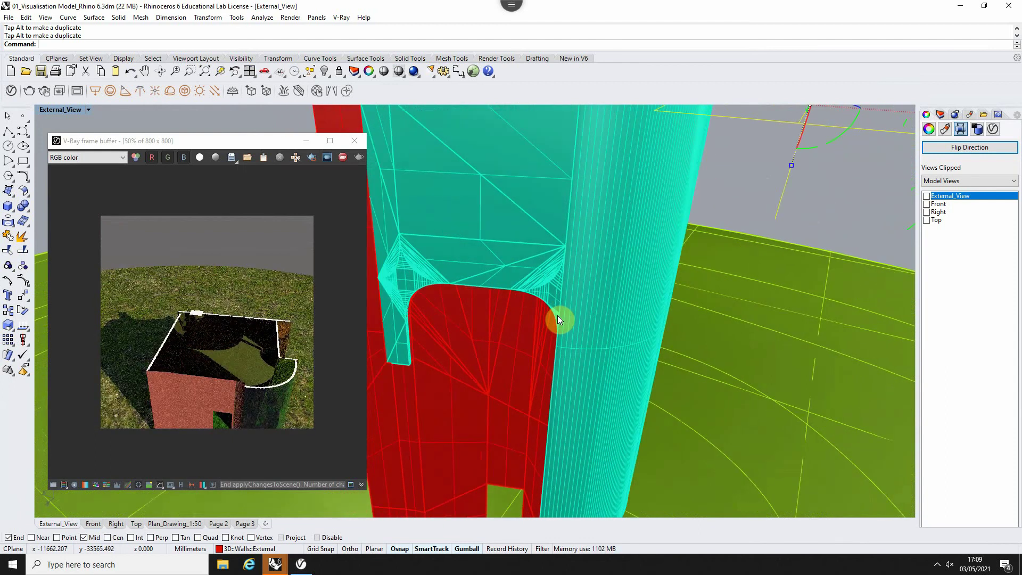
pyautogui.scroll(-5, 557, 320)
pyautogui.scroll(-3, 555, 327)
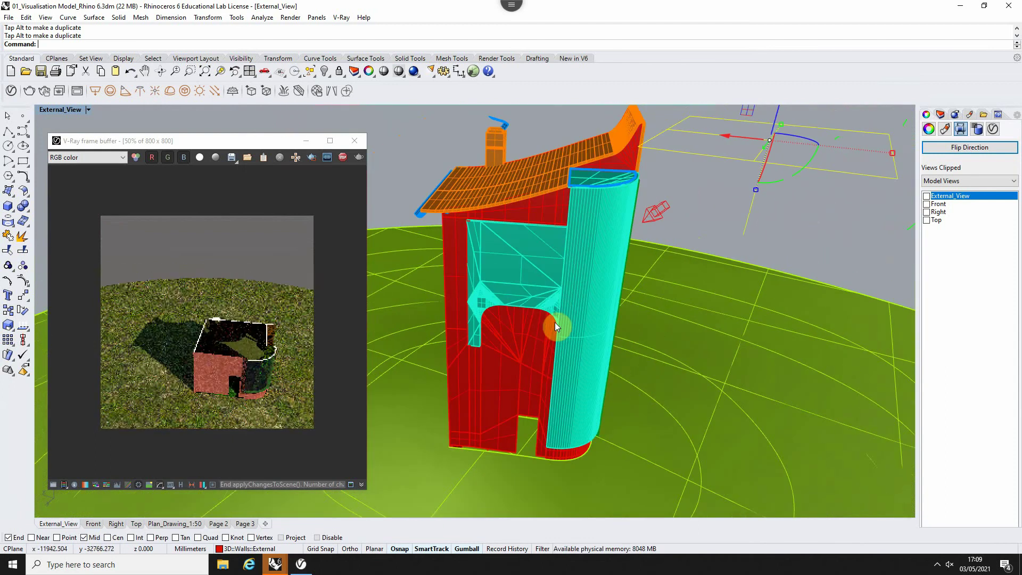
pyautogui.moveTo(554, 321); pyautogui.dragTo(527, 330, button='right')
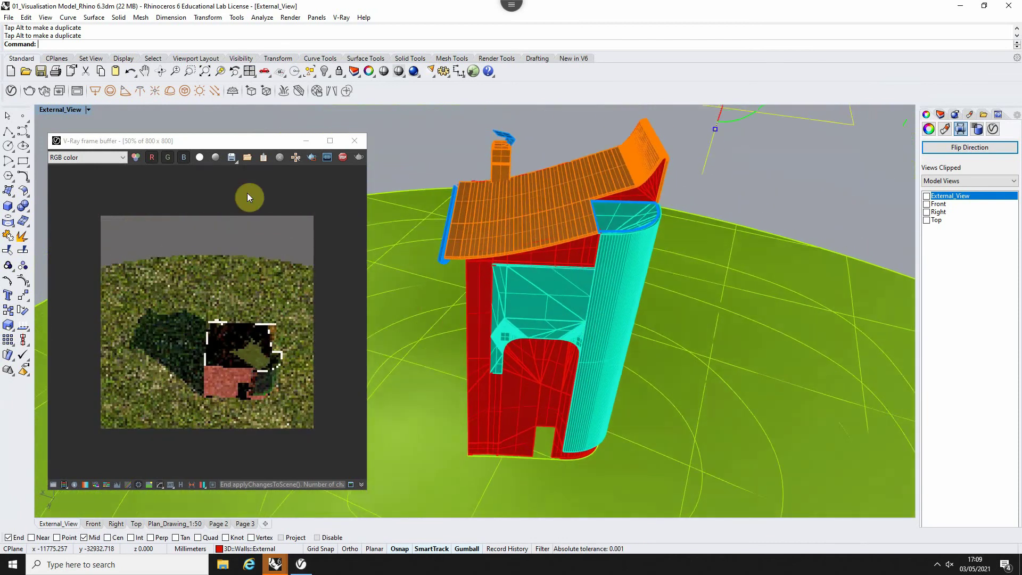
# Stop the interactive render and reopen the V-Ray Asset Editor on the VRayClipper settings
pyautogui.click(343, 157)
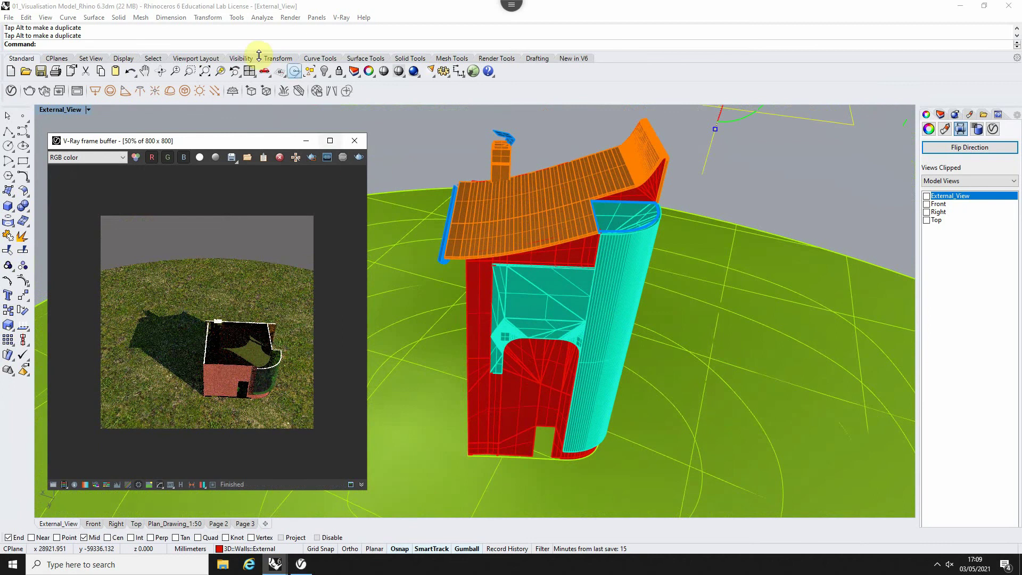
pyautogui.click(17, 91)
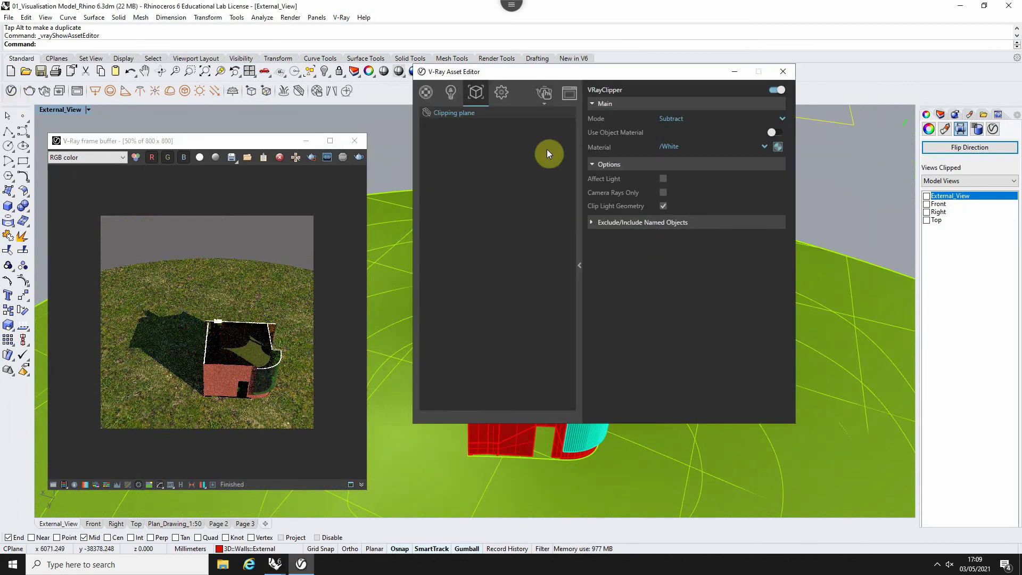